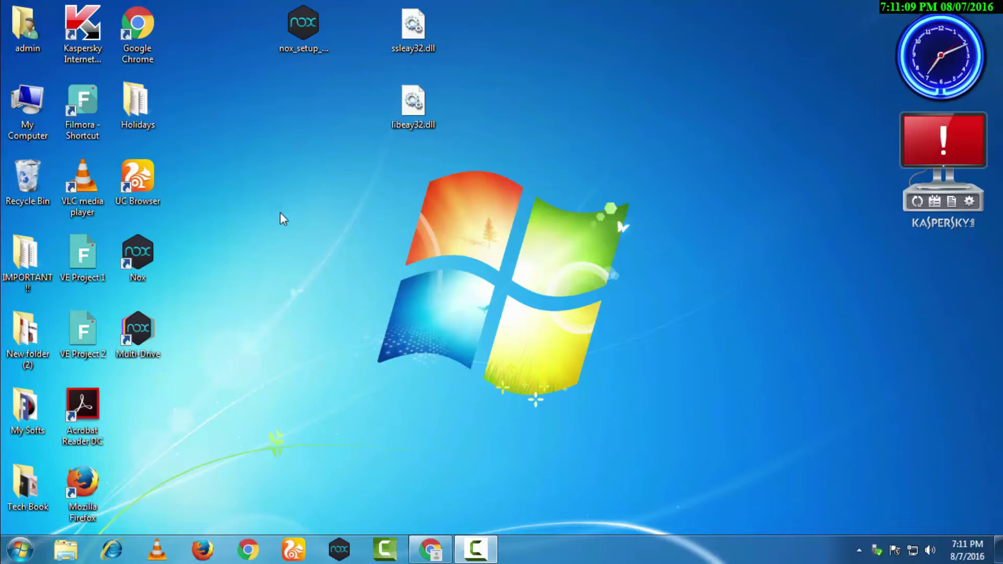
- Switch to Chrome, search Google in a new tab for "nox pokemon go" and open the en.bignox.com/pokemongo page
left_click(430, 549)
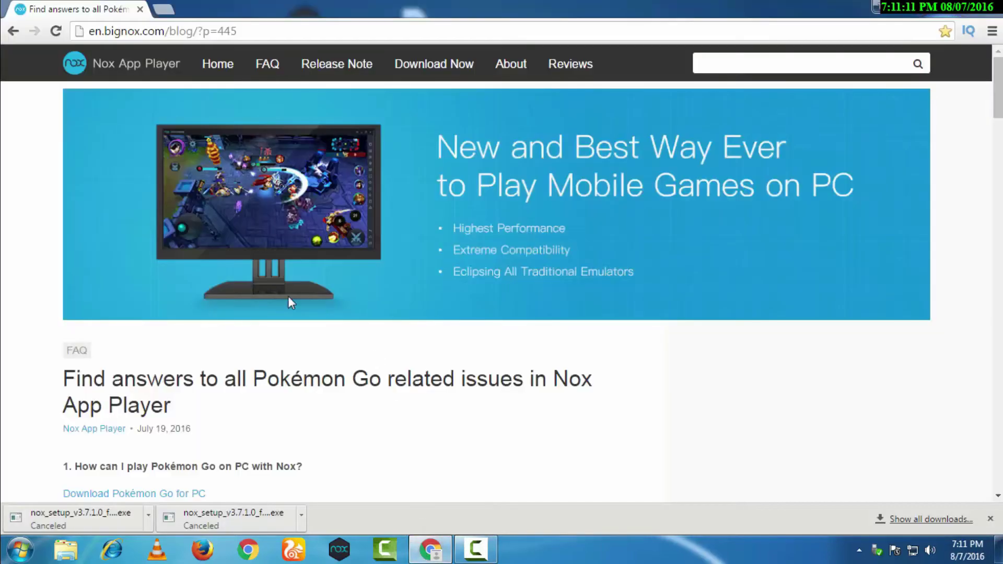
left_click(166, 9)
type("g")
key("Return")
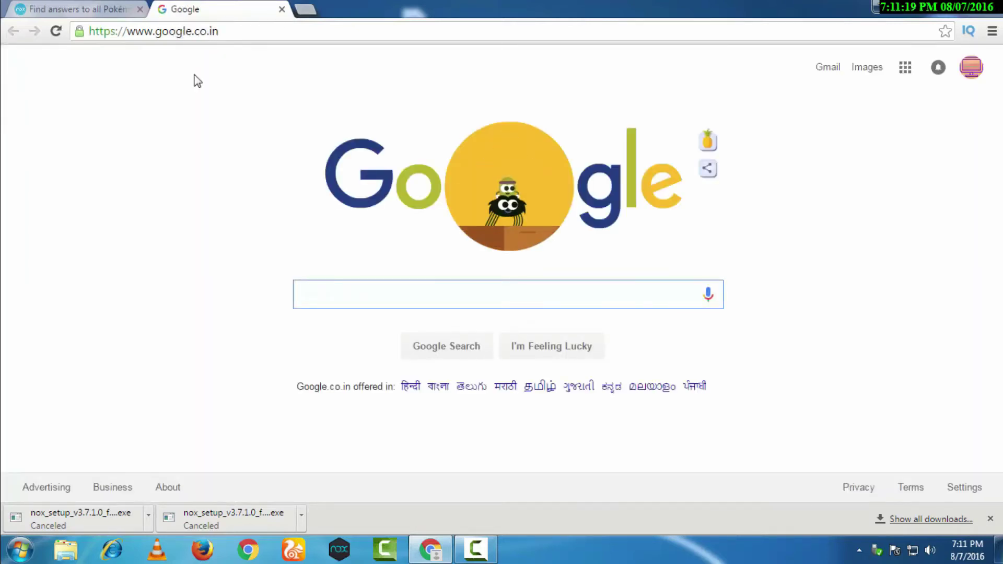
type("nox")
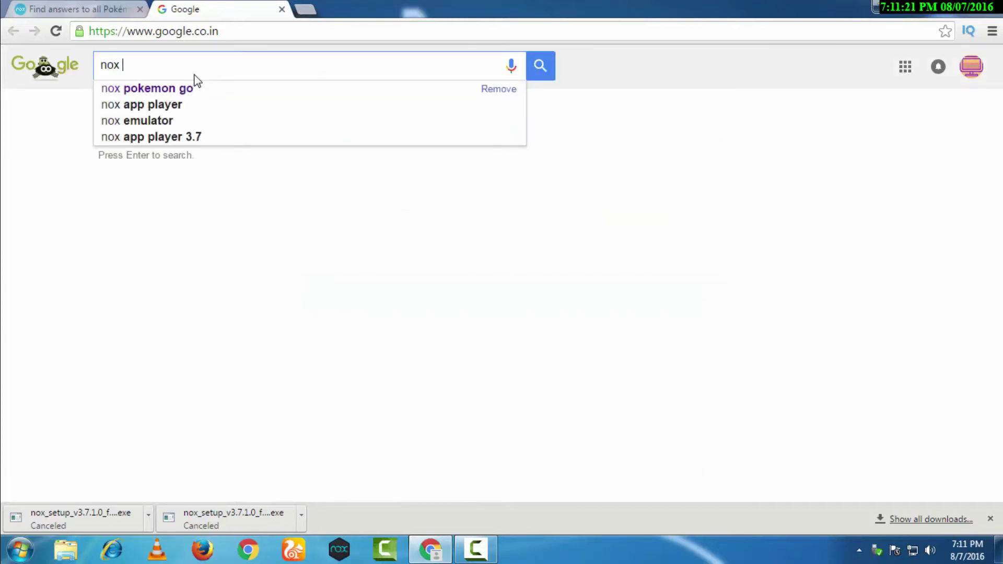
left_click(194, 88)
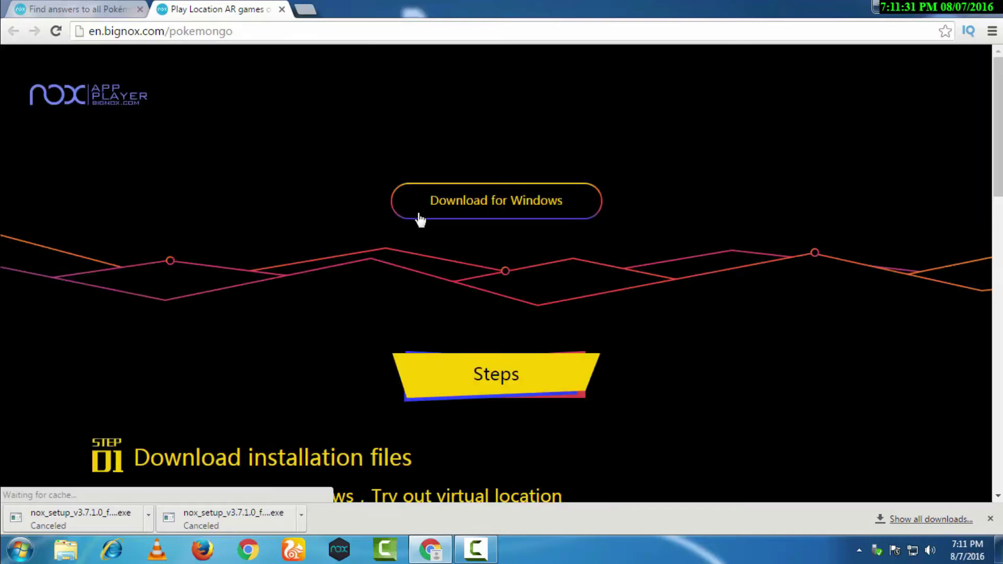
- Start the Windows download of Nox App Player from this page, cancel the download and minimize the browser
mouse_move(379, 169)
left_mouse_down()
mouse_move(454, 212)
mouse_move(595, 224)
mouse_move(614, 237)
left_mouse_up()
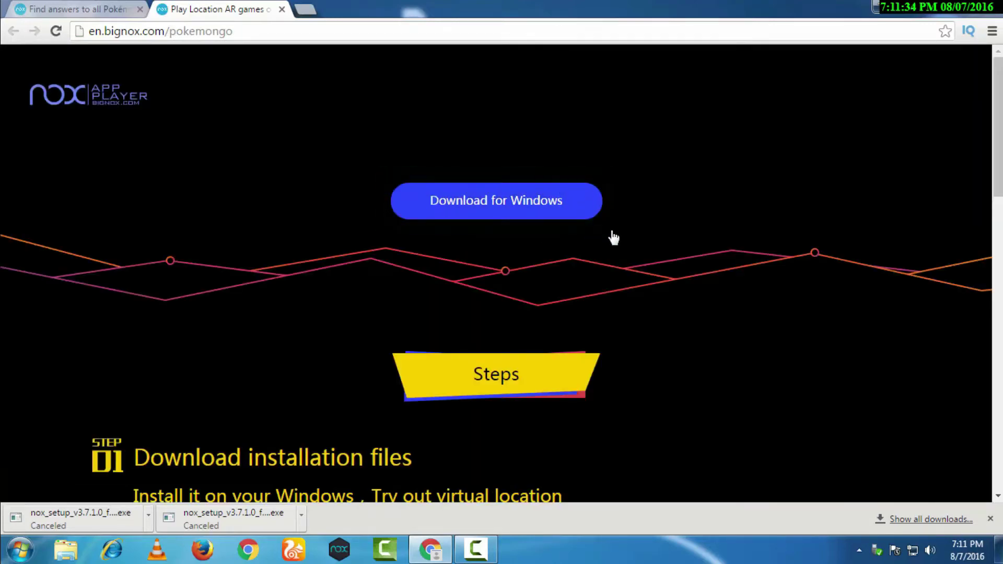
left_click(557, 214)
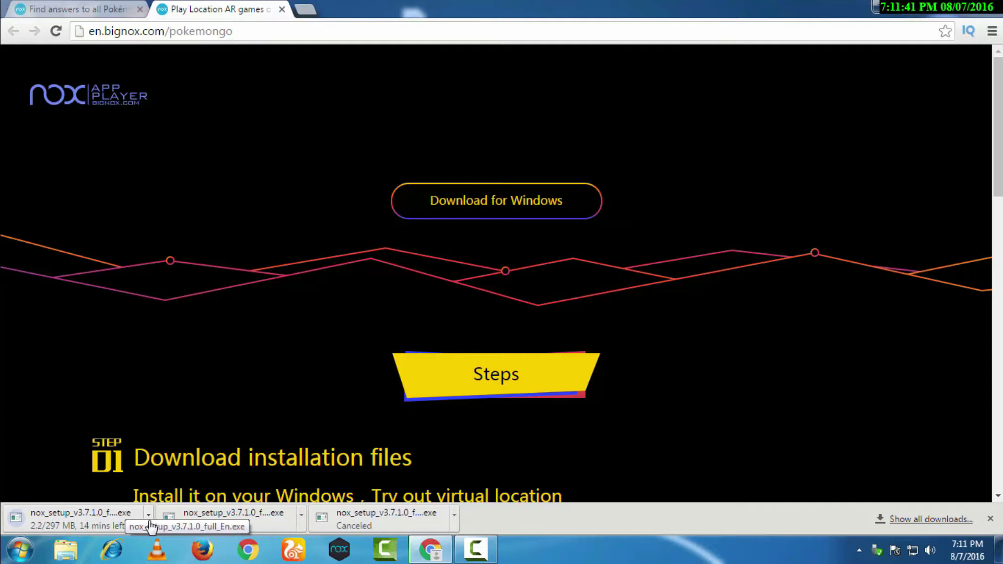
left_click(150, 525)
left_click(175, 490)
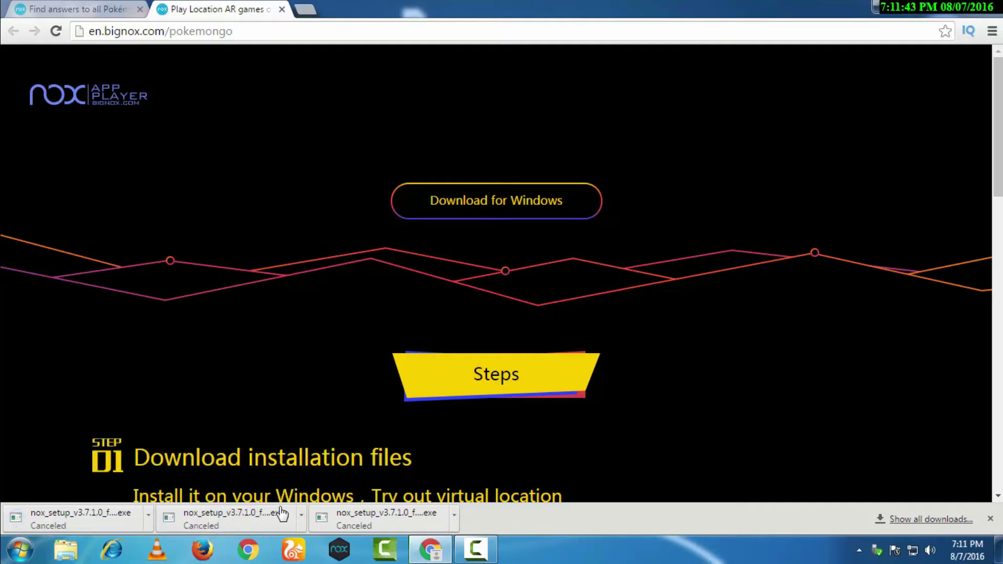
left_click(940, 7)
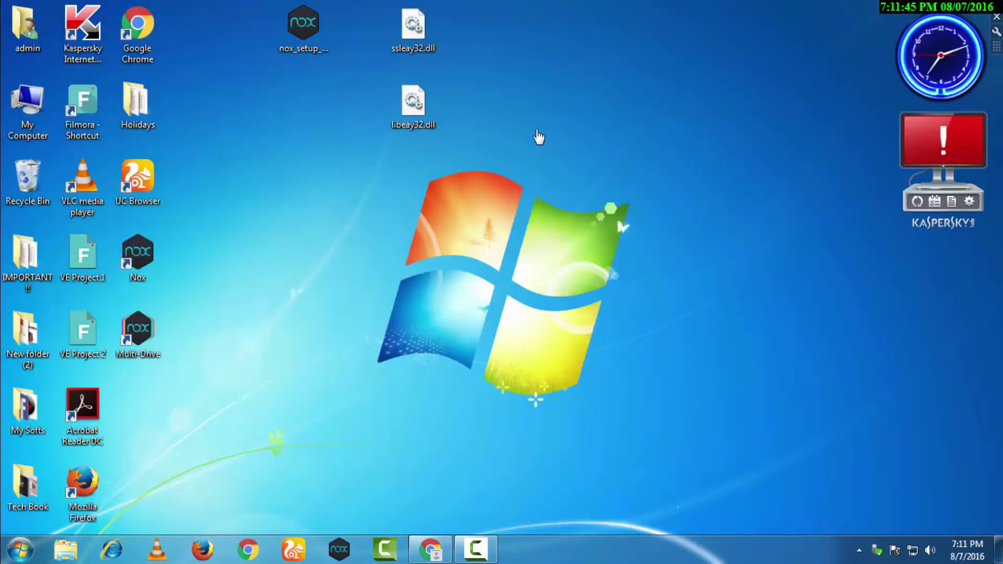
- Run the nox_setup file on the desktop, quit the installer without overwriting the existing installation, and launch Nox App Player
left_click_drag(305, 70, 342, 79)
right_click(302, 42)
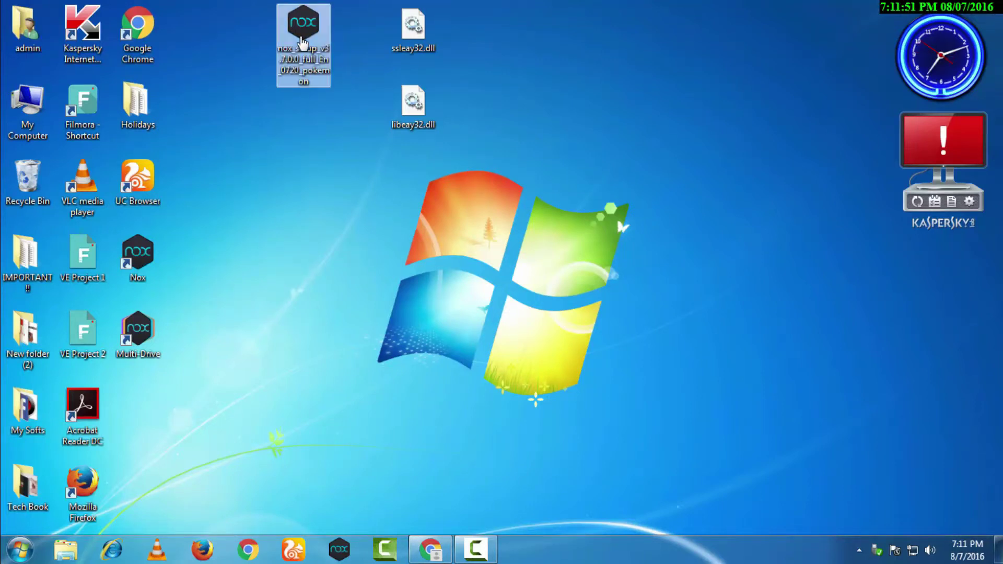
left_click(319, 61)
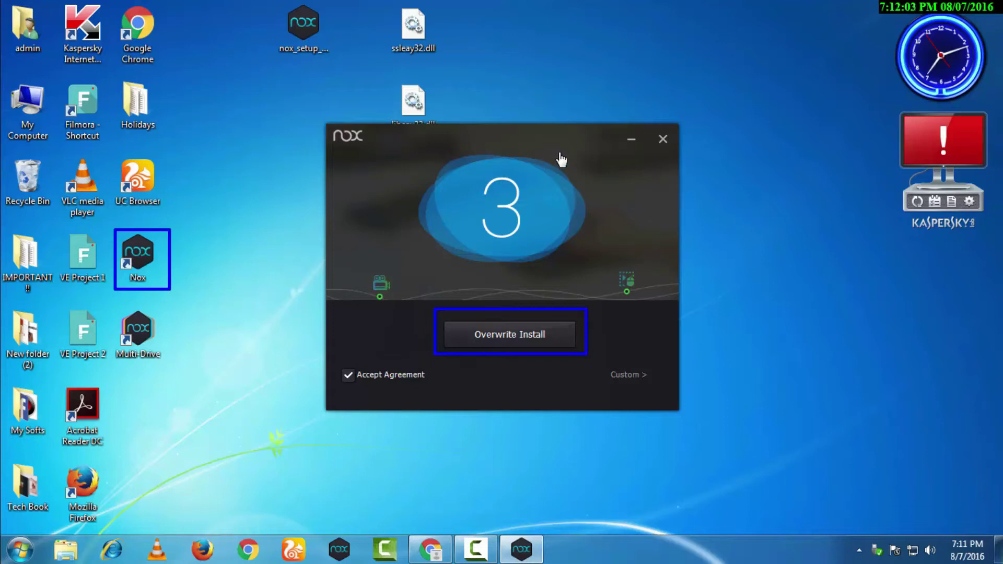
left_click(663, 139)
left_click(481, 312)
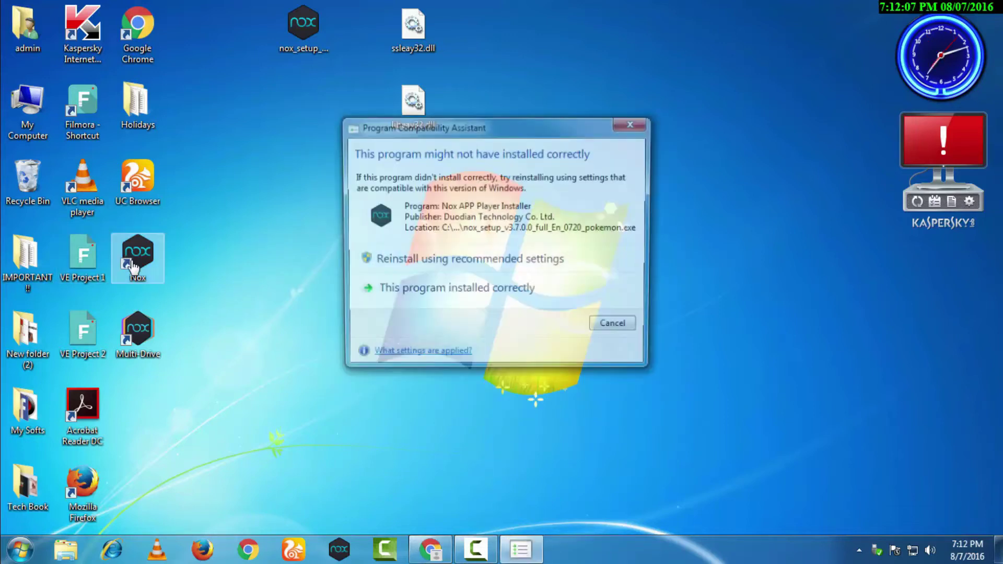
left_click(616, 327)
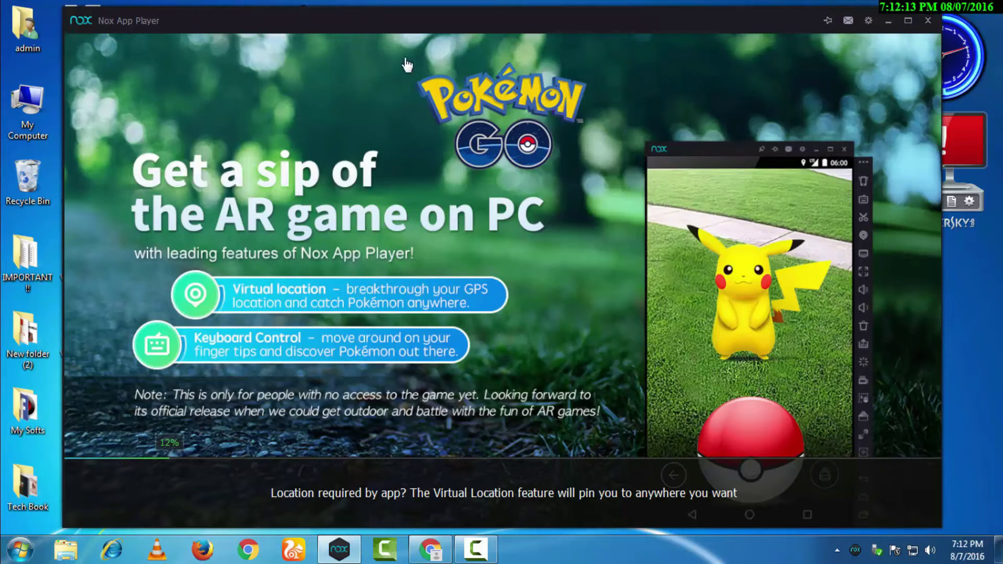
mouse_move(405, 59)
left_mouse_down()
mouse_move(428, 101)
mouse_move(600, 178)
left_mouse_up()
left_click_drag(105, 130, 183, 207)
left_click_drag(233, 226, 555, 253)
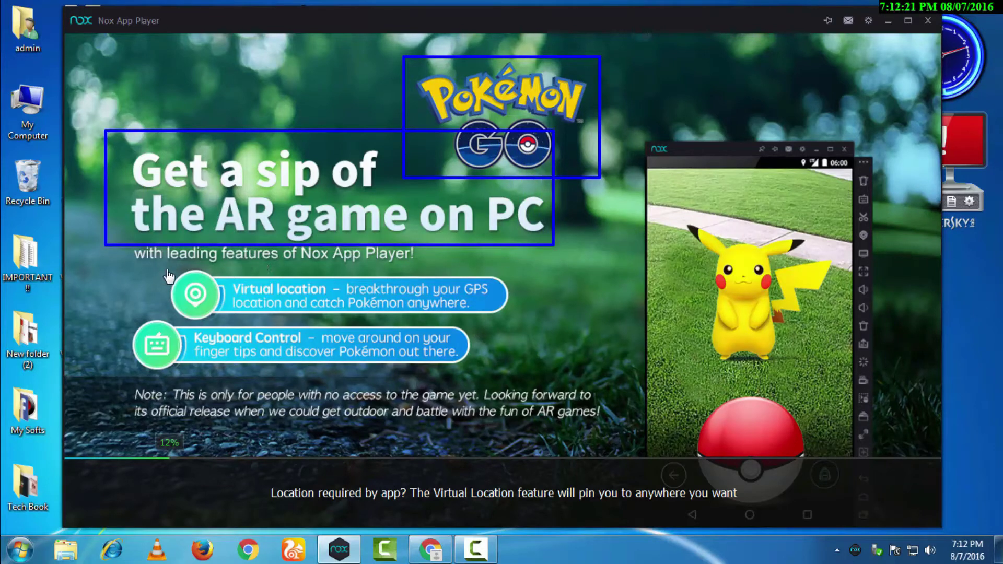
mouse_move(165, 269)
left_mouse_down()
mouse_move(208, 315)
mouse_move(290, 326)
left_mouse_up()
left_click_drag(376, 340, 514, 330)
left_click_drag(134, 312, 474, 394)
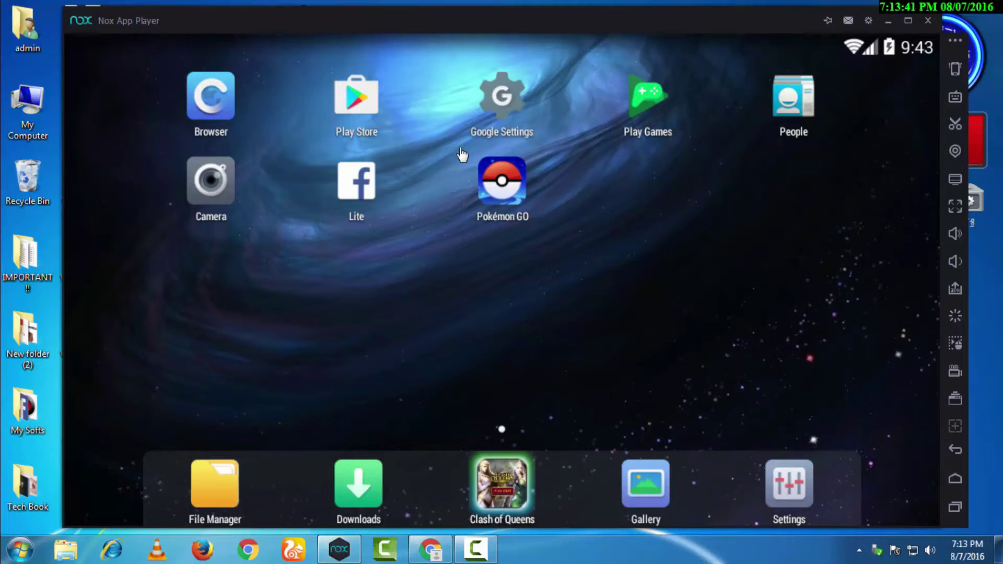
left_click_drag(458, 146, 538, 229)
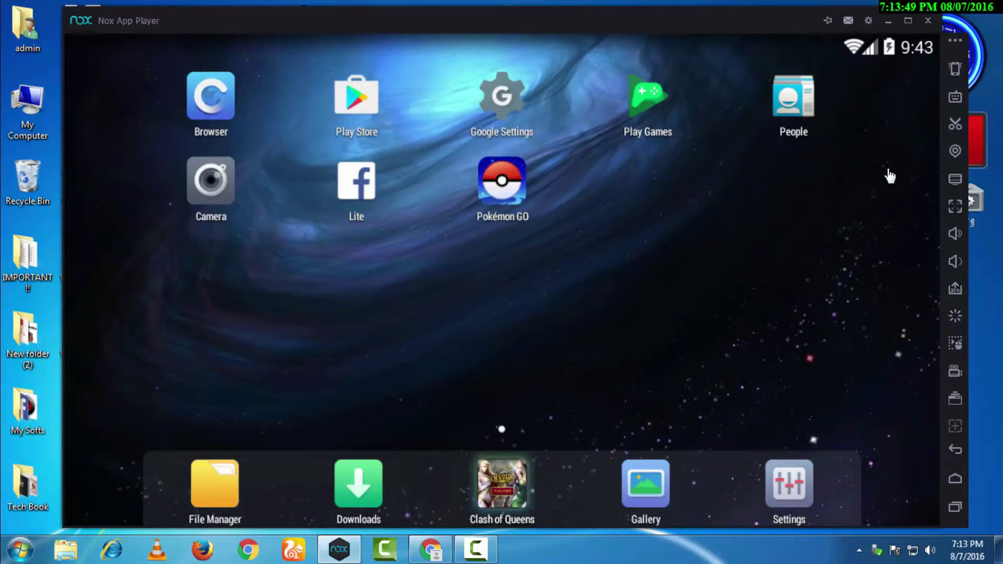
- Set the emulator's virtual location to "central park , new york" by geocoding it, confirm the location and close the location settings
left_click(950, 151)
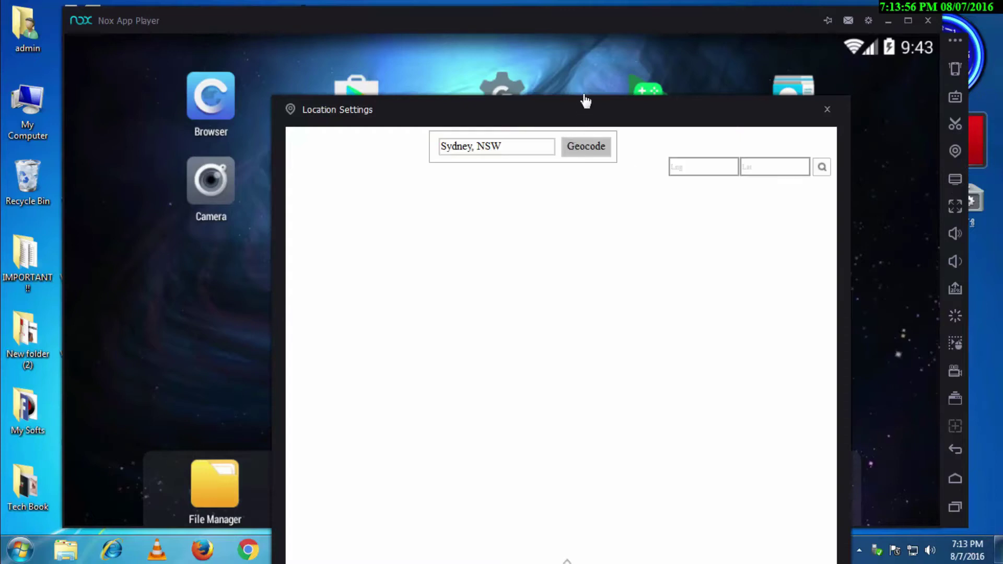
left_click_drag(585, 101, 594, 51)
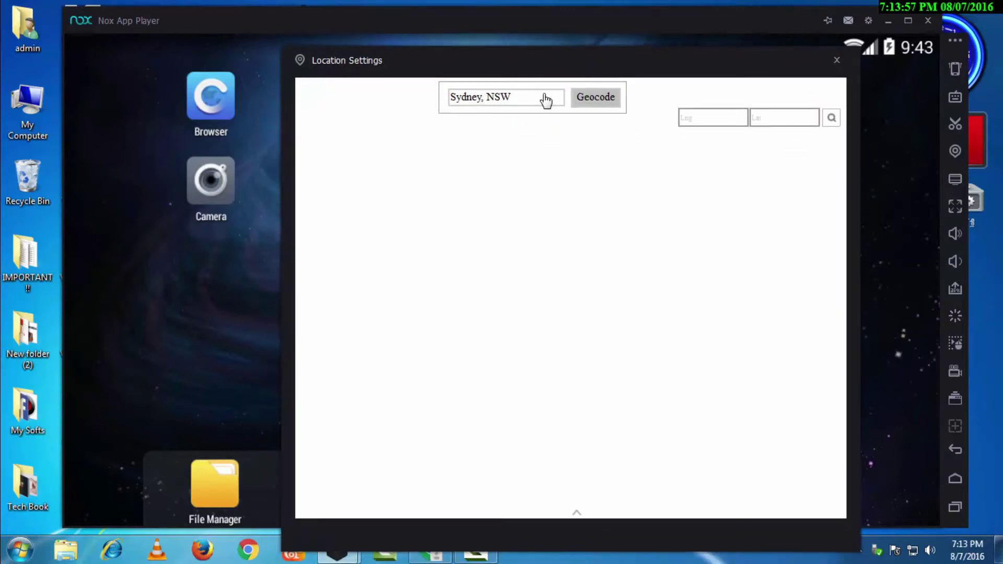
left_click_drag(542, 99, 433, 111)
type("c")
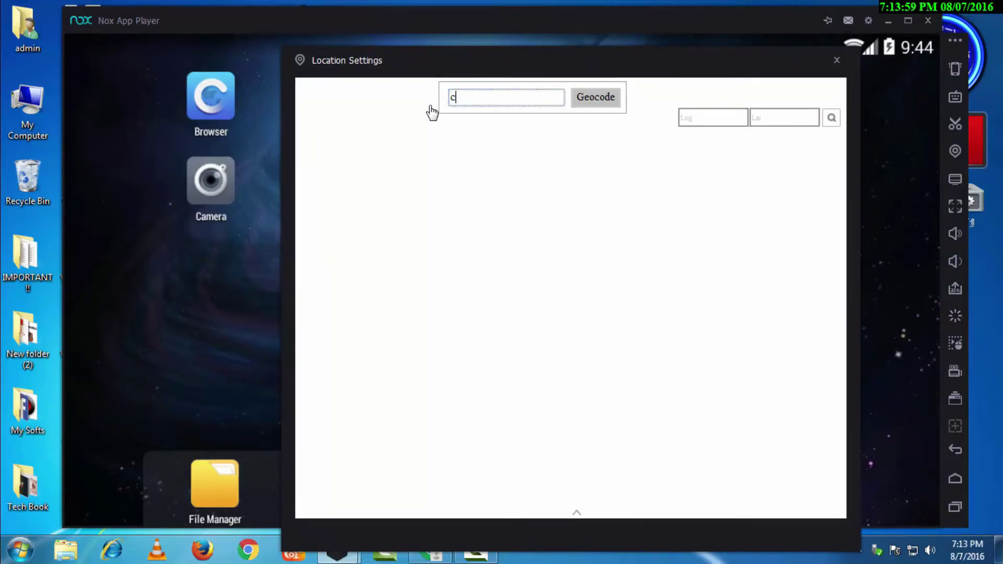
type("entra")
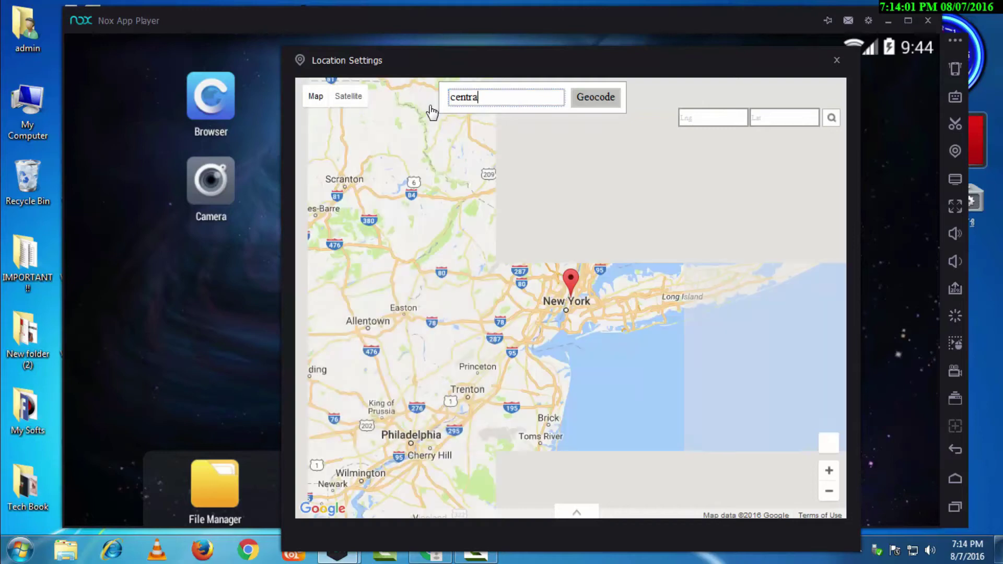
type("l park , new york")
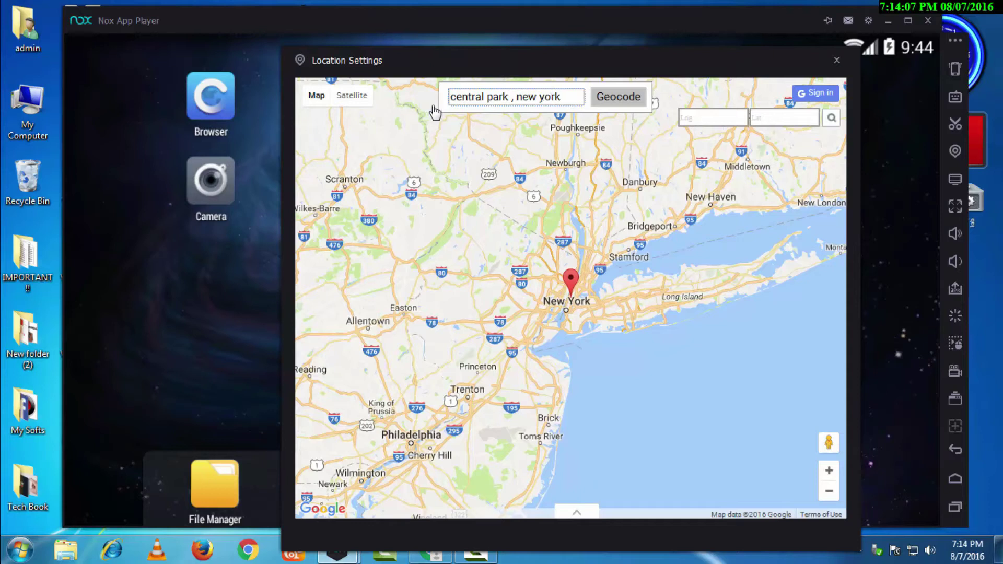
left_click(620, 105)
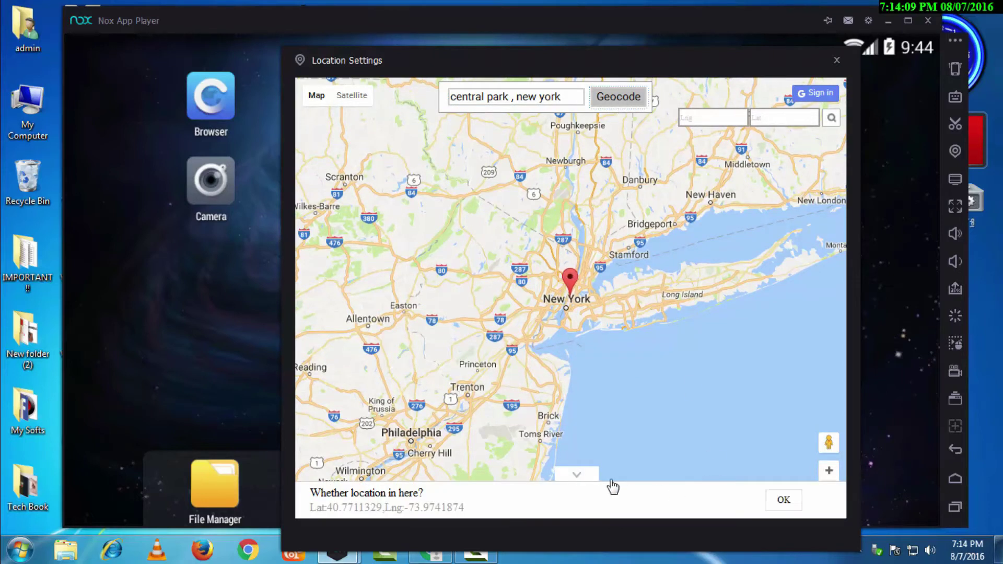
left_click(781, 502)
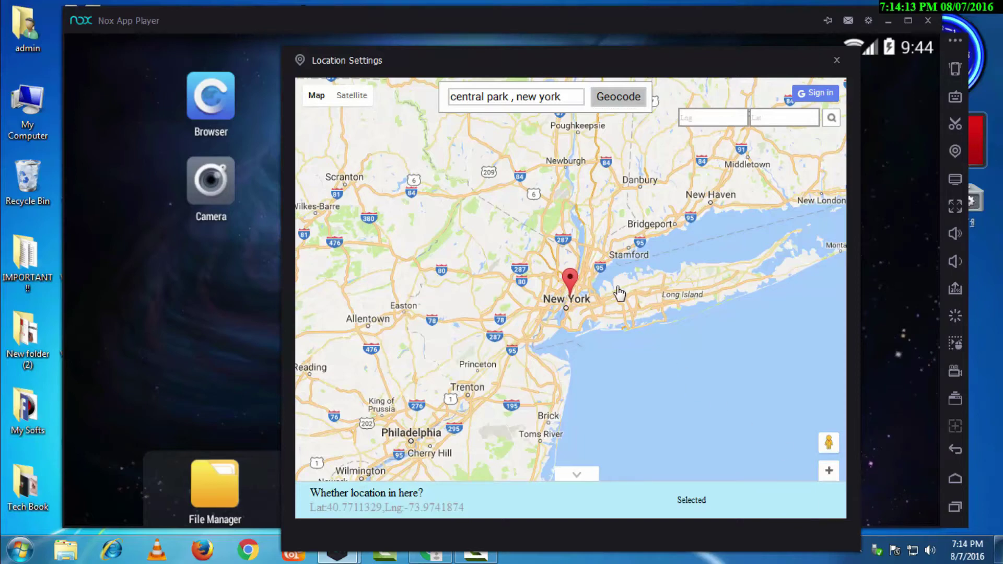
left_click(834, 63)
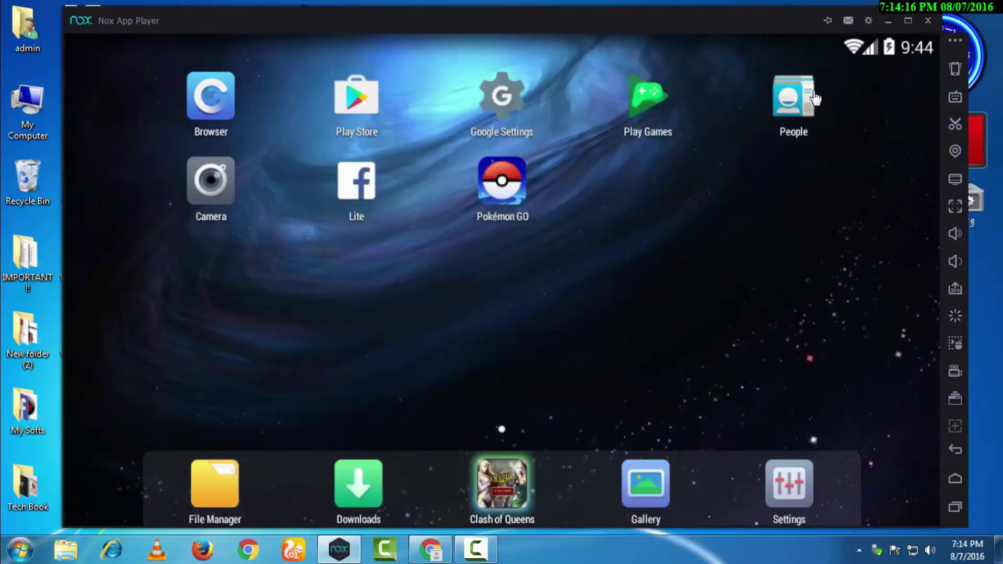
- Switch to Chrome, review the Nox FAQ answer on a blank virtual location map, and locate libeay32.dll and ssleay32.dll on the desktop
left_click(448, 549)
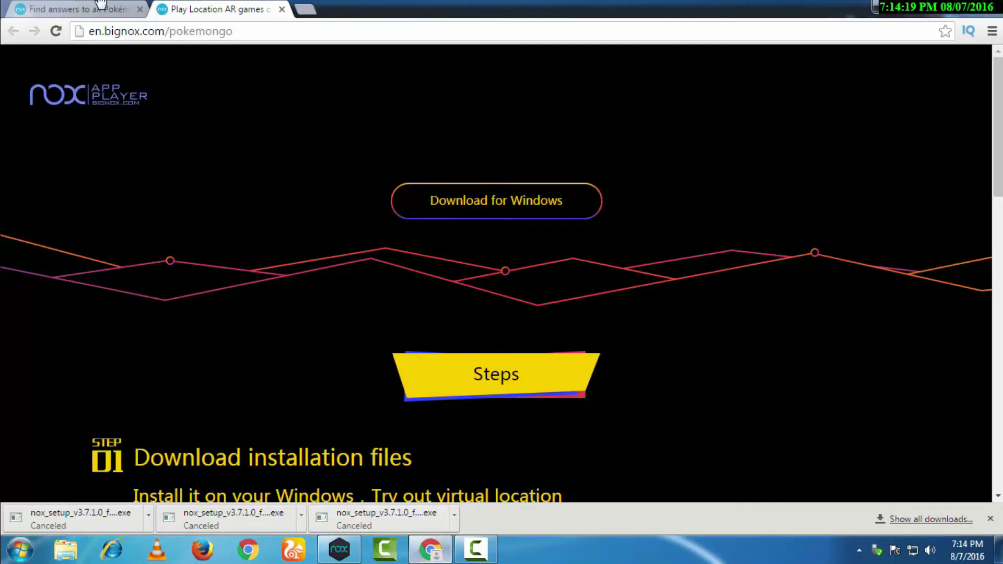
key("ctrl+Tab")
left_click_drag(287, 38, 49, 40)
left_click(3, 217)
scroll(89, 347, "down", 9)
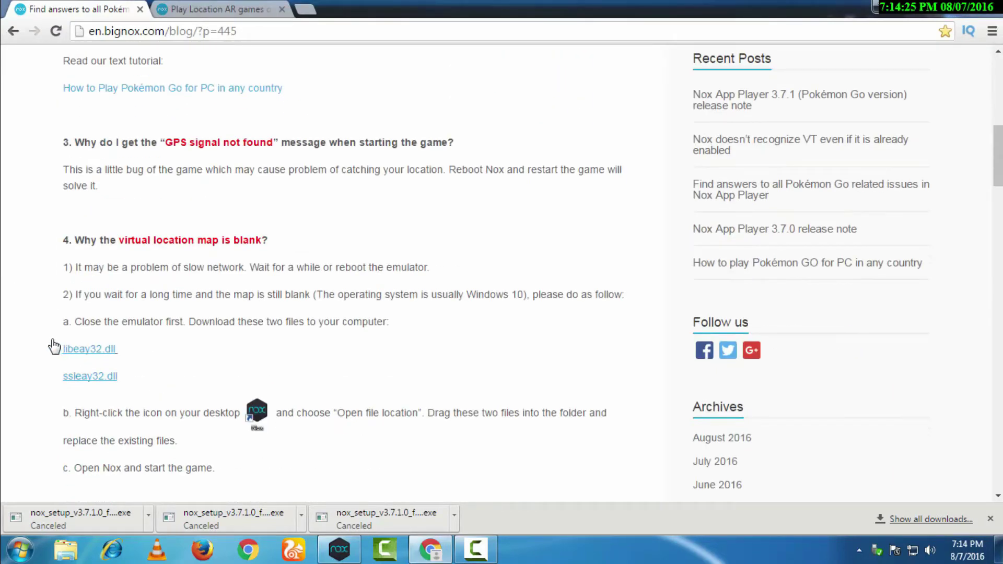
left_click_drag(50, 338, 124, 361)
left_click_drag(62, 375, 127, 389)
left_click_drag(66, 371, 125, 389)
left_click(123, 377)
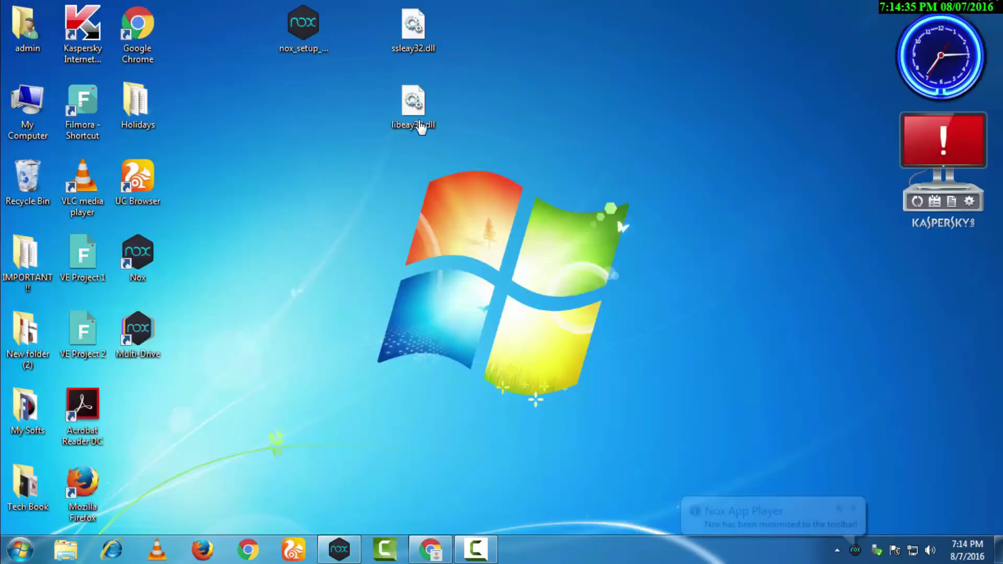
left_click_drag(374, 2, 454, 150)
left_click(455, 150)
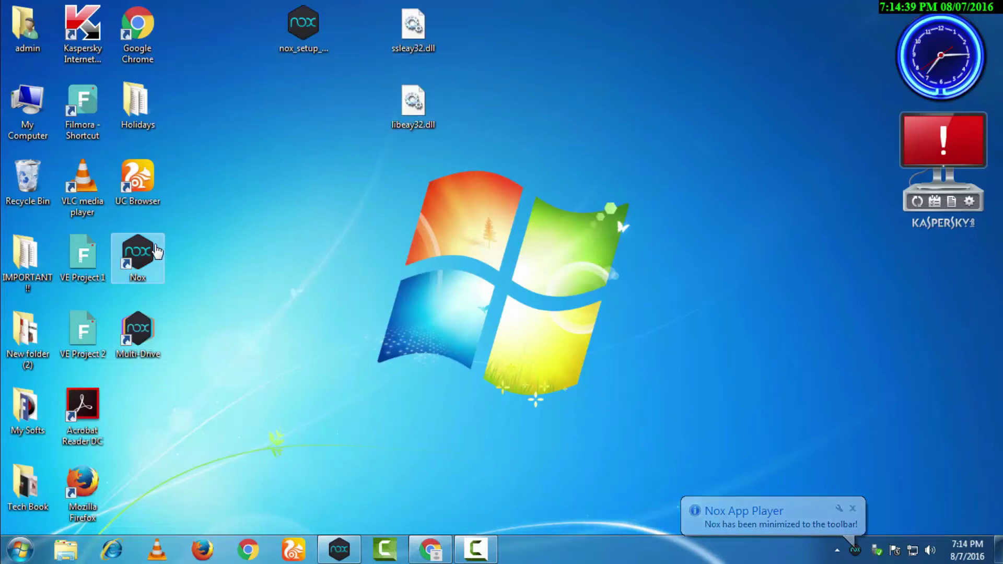
- Open the file location of the Nox desktop shortcut and copy ssleay32.dll and libeay32.dll from the desktop
right_click(157, 252)
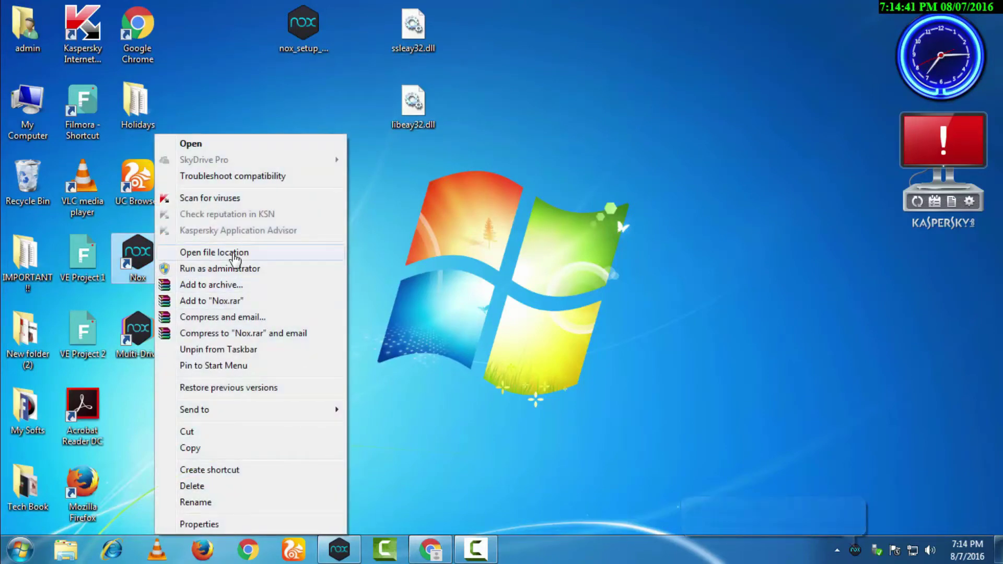
left_click(234, 253)
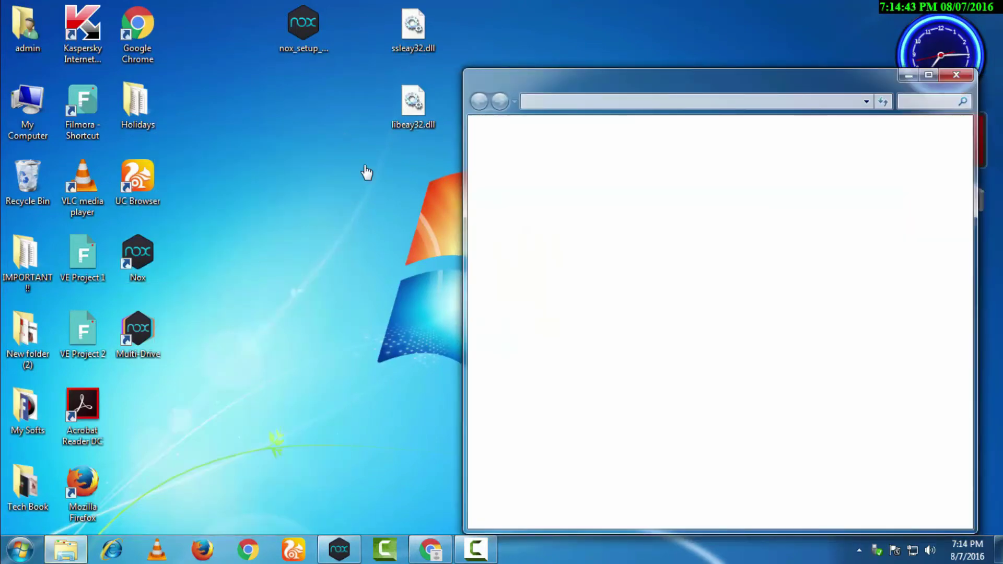
left_click_drag(385, 13, 418, 136)
right_click(416, 119)
left_click(449, 330)
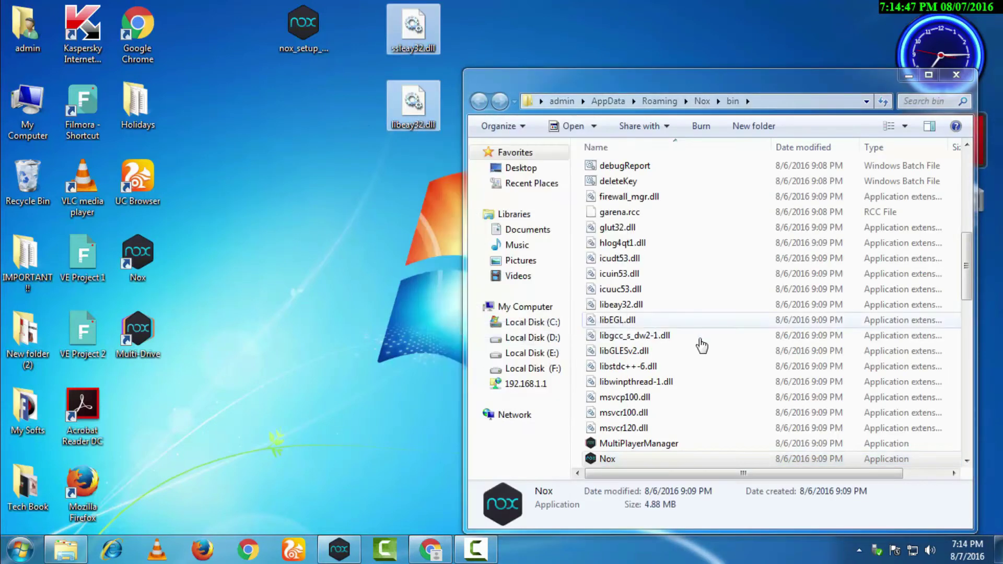
- Try to paste ssleay32.dll and libeay32.dll into Nox's bin folder with Copy and Replace, close the folder and cancel the copy
key("ctrl+v")
left_click(811, 333)
right_click(809, 333)
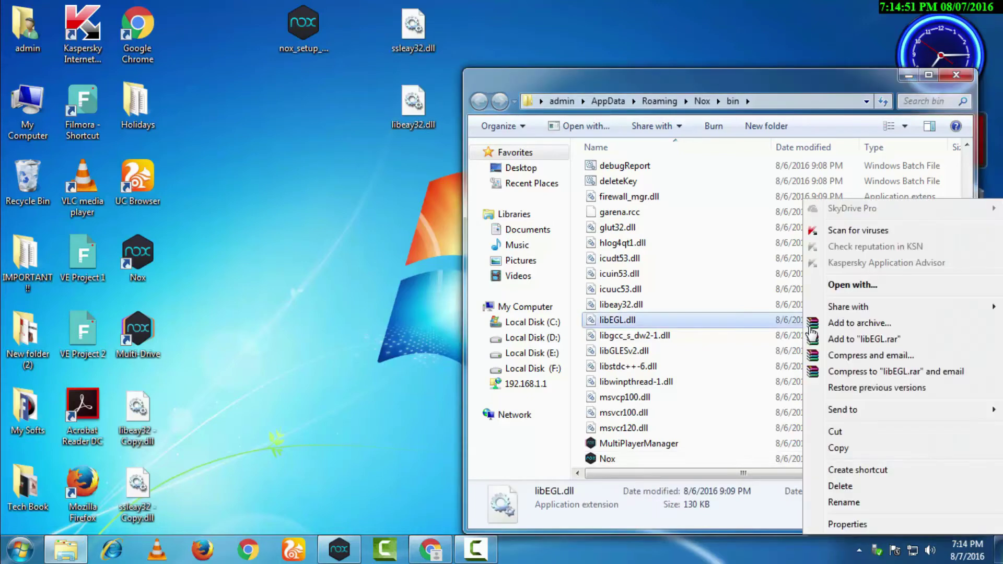
left_click(704, 471)
left_click(704, 465)
left_click_drag(967, 266, 962, 470)
right_click(954, 445)
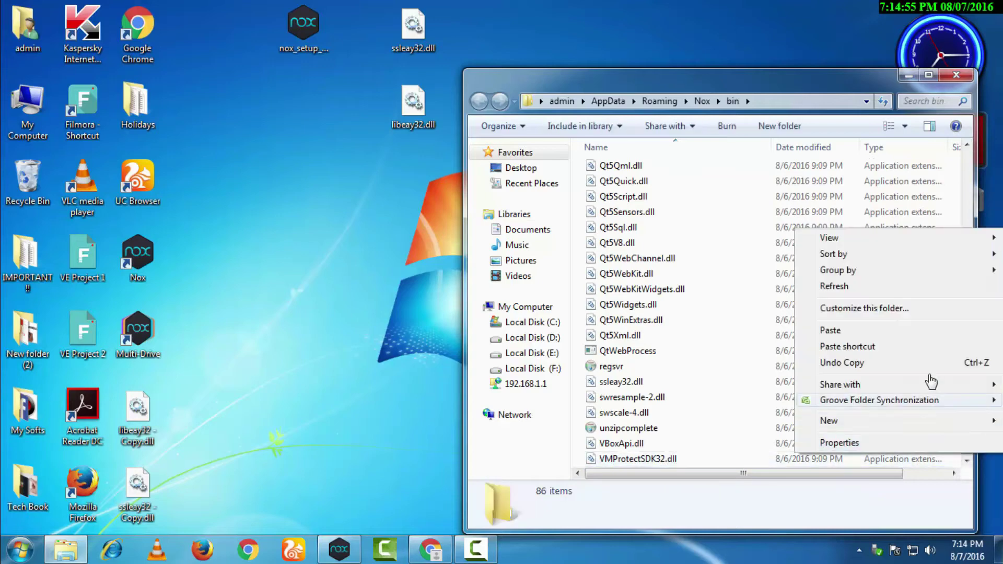
left_click(915, 330)
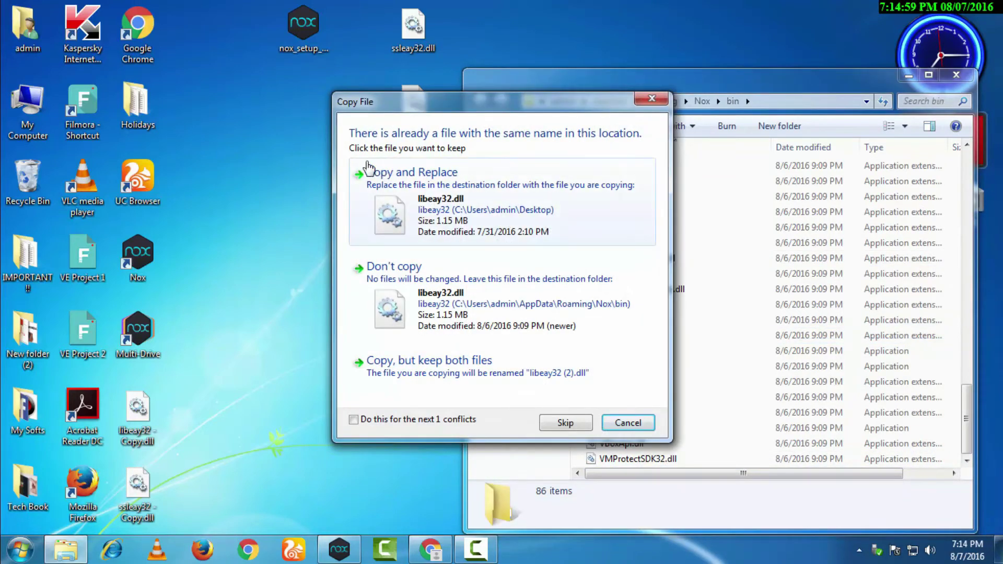
mouse_move(357, 157)
left_mouse_down()
mouse_move(377, 175)
mouse_move(534, 238)
mouse_move(647, 258)
left_mouse_up()
left_click(486, 204)
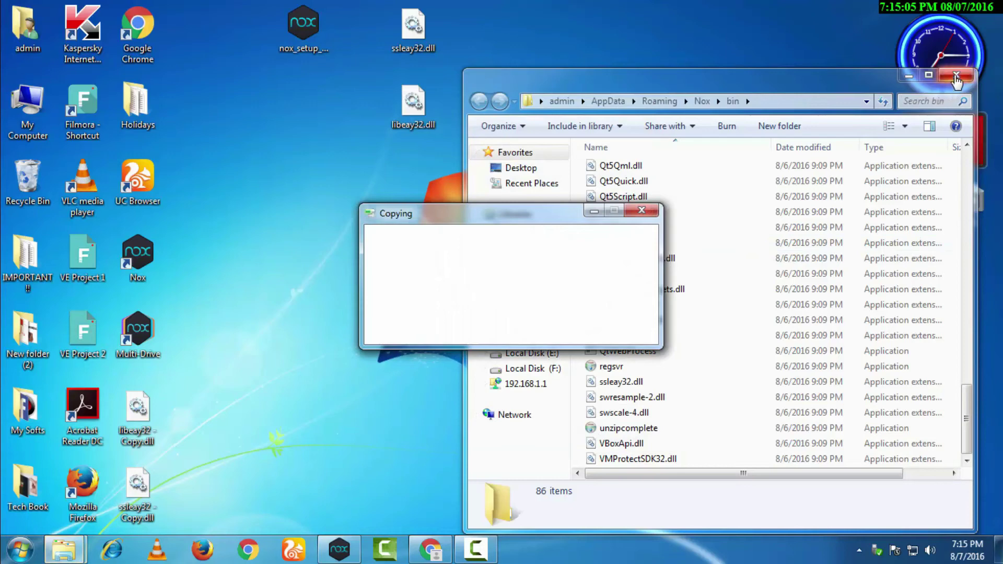
left_click(956, 78)
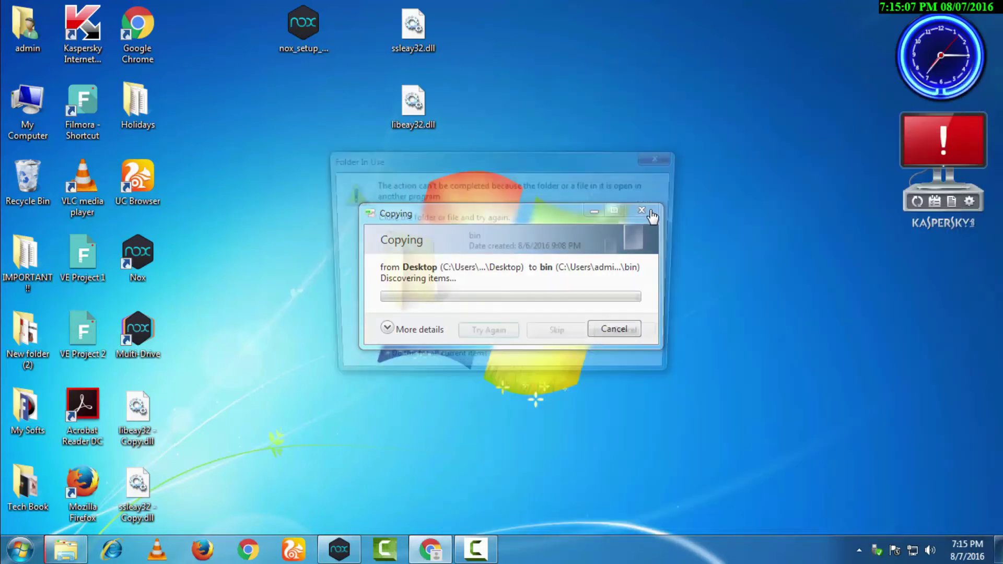
left_click(612, 328)
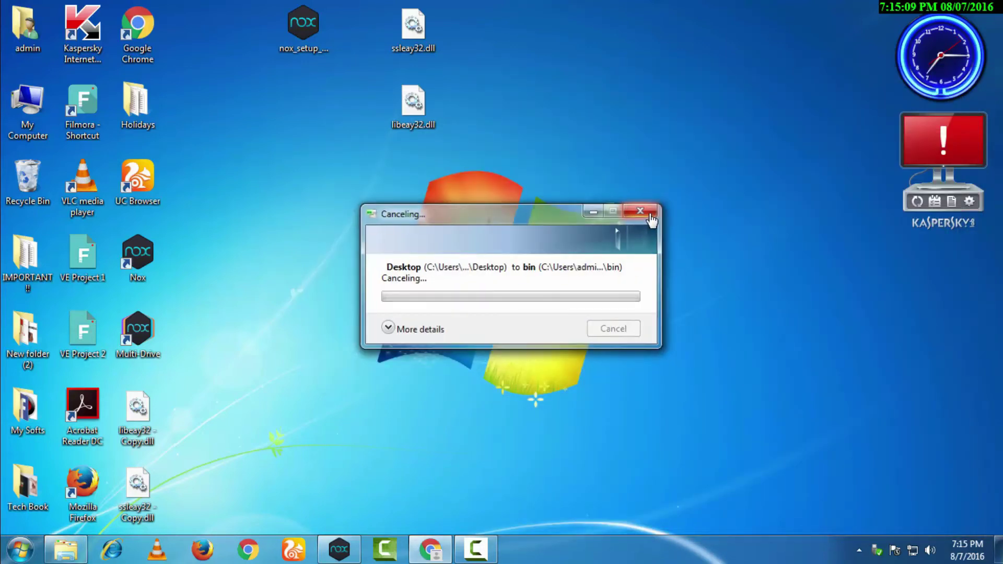
- Switch to Nox App Player and launch Pokémon GO
left_click(340, 557)
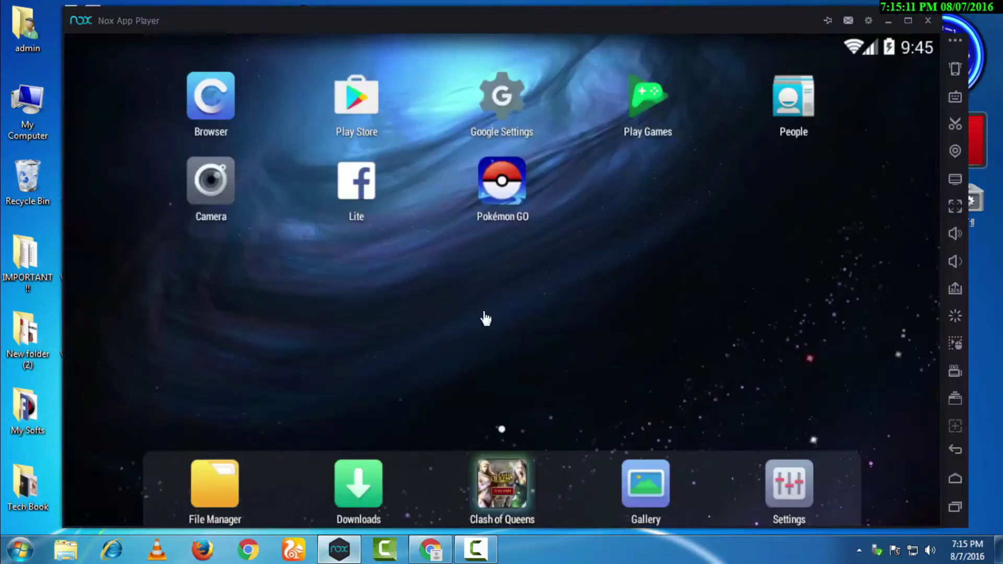
left_click(503, 192)
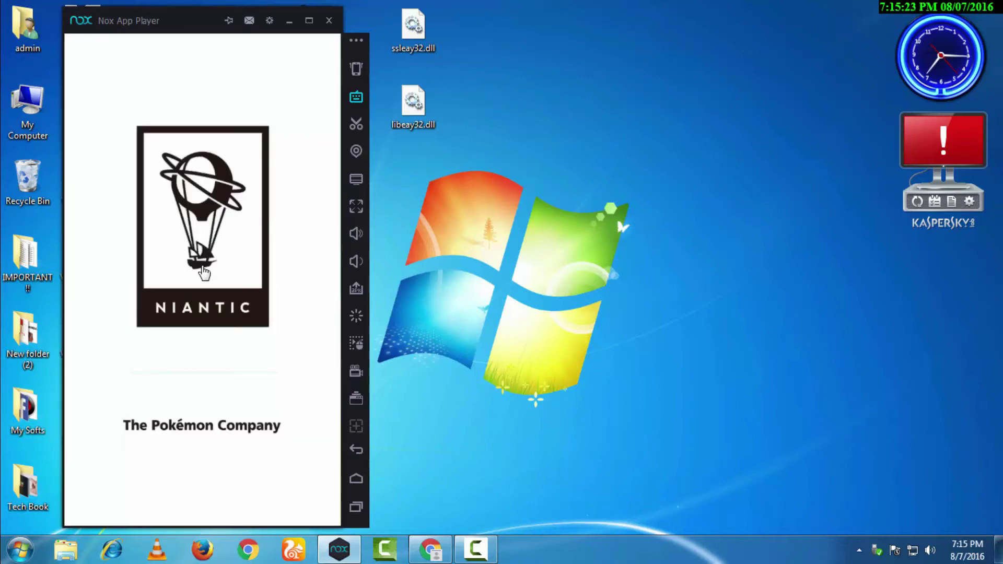
left_click_drag(114, 86, 291, 463)
left_click_drag(256, 10, 281, 34)
- Select On for Root in the emulator's general system settings and close the settings
left_click(270, 21)
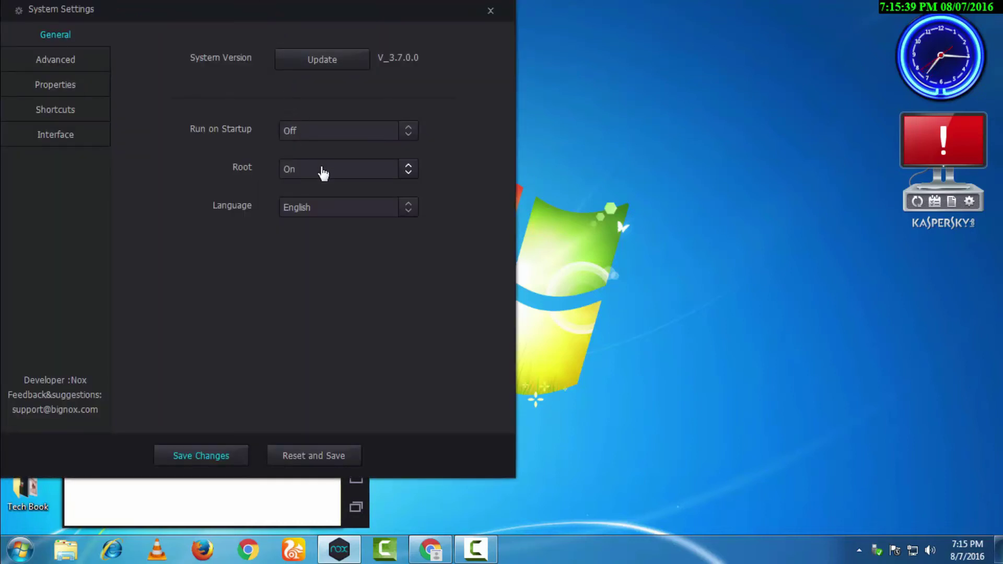
left_click(324, 173)
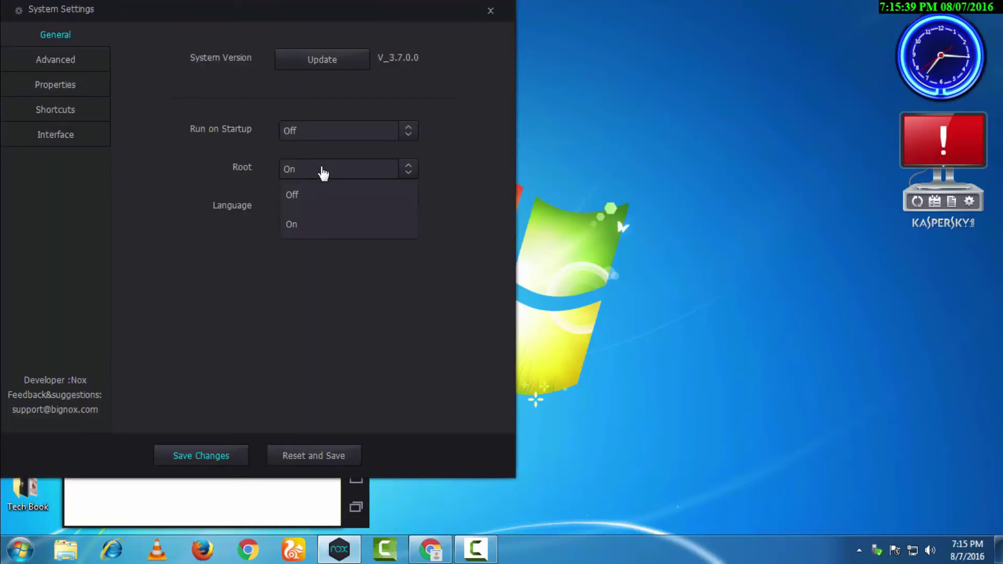
left_click(303, 223)
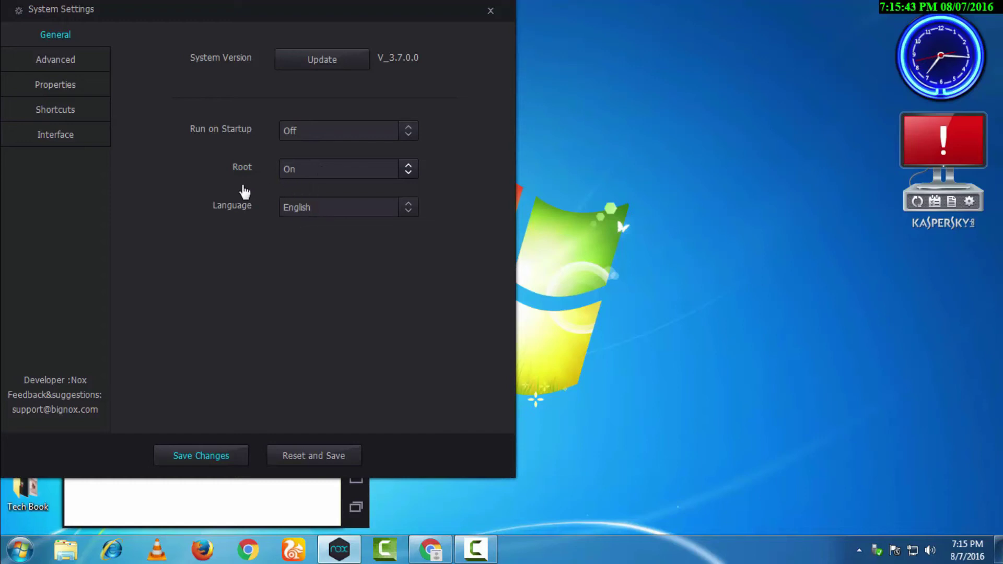
left_click(224, 461)
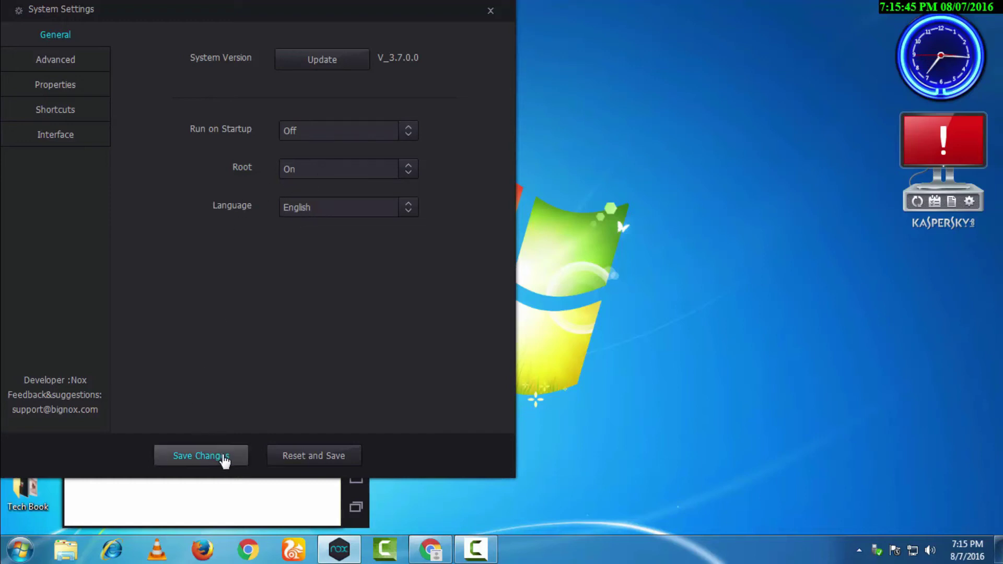
left_click(492, 11)
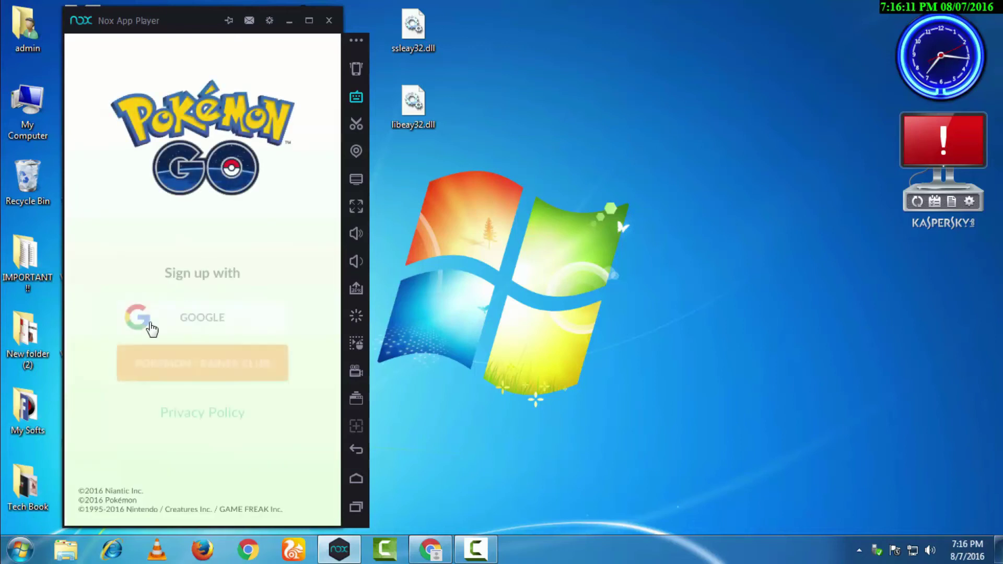
- Sign in to Pokémon GO with Google, and accept the trespassing warning in the maximized emulator window
left_click(184, 327)
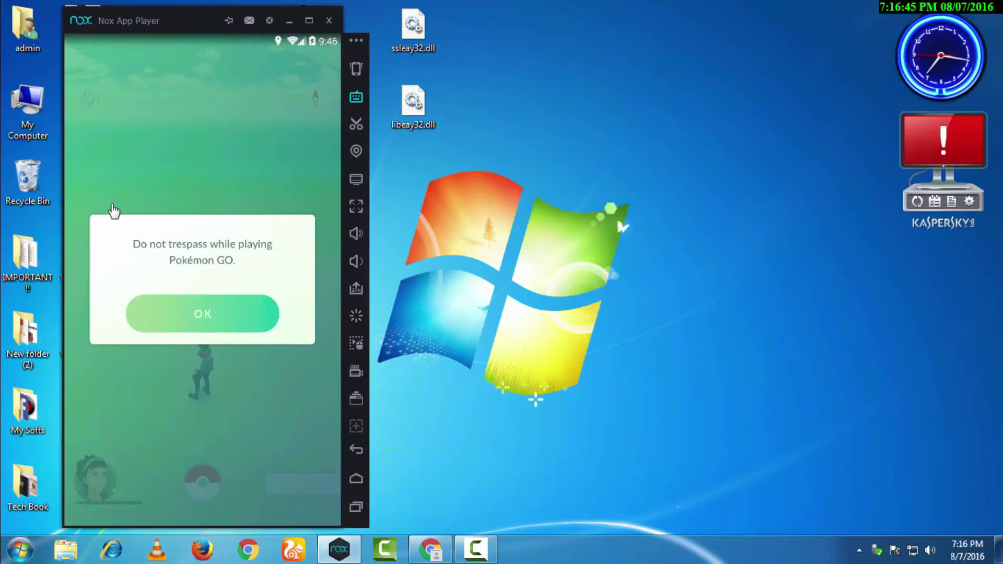
left_click(309, 20)
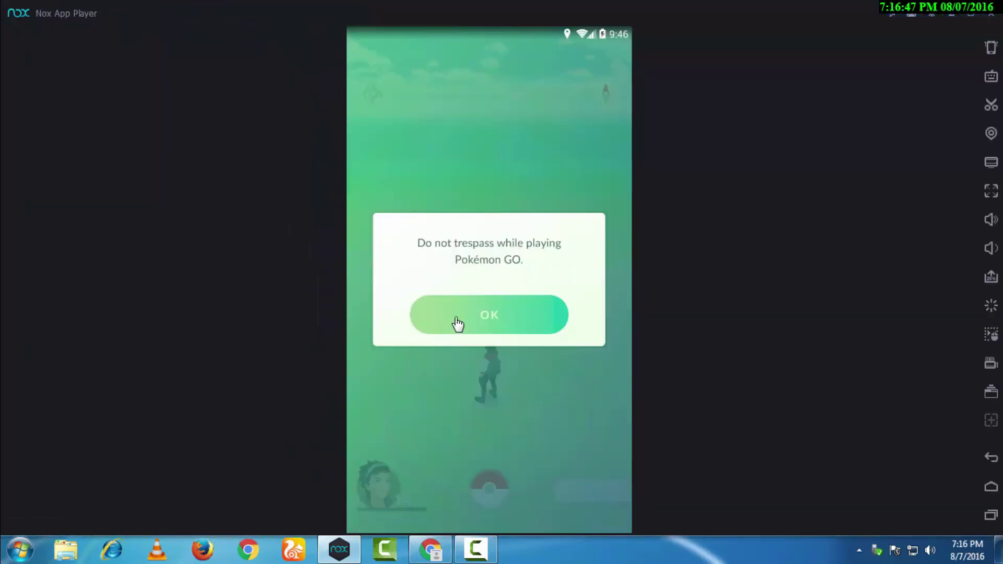
left_click(439, 322)
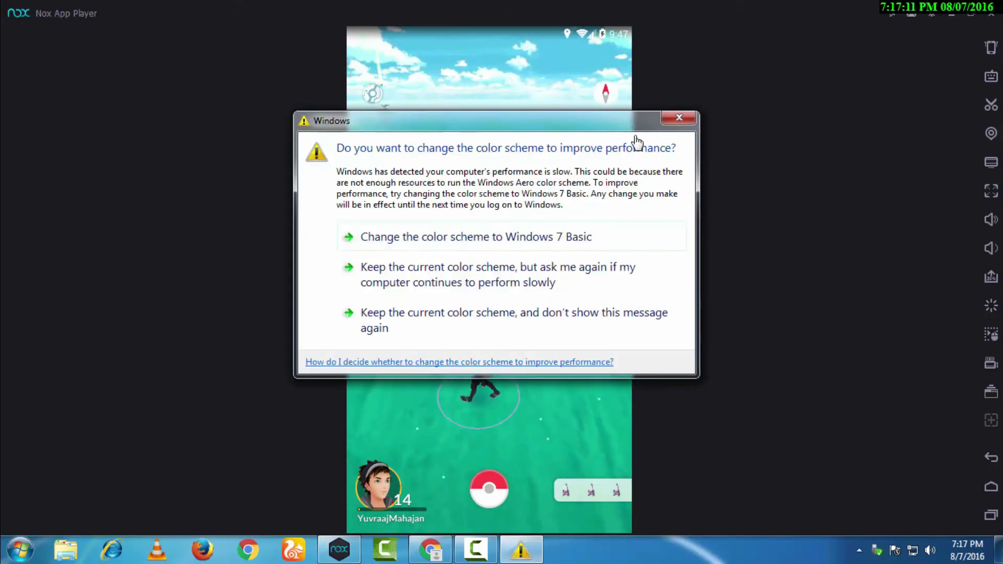
- Dismiss the Windows color scheme prompt without choosing an option and minimize Nox App Player
left_click(675, 123)
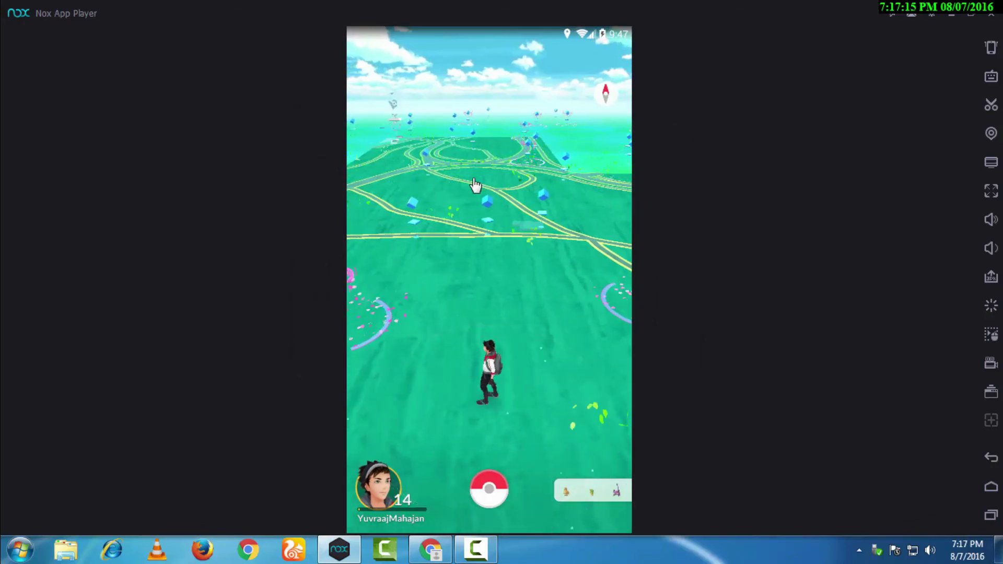
left_click(957, 15)
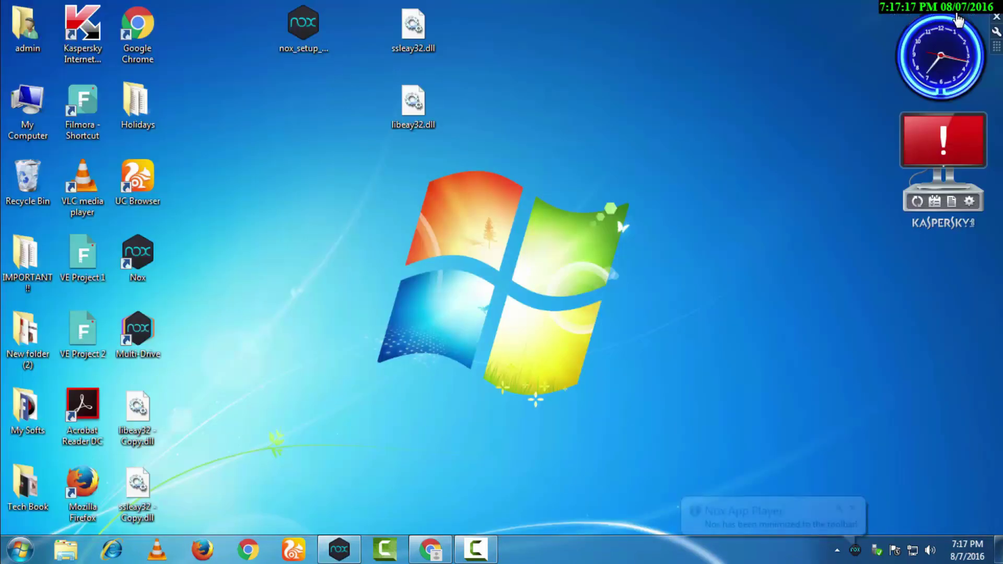